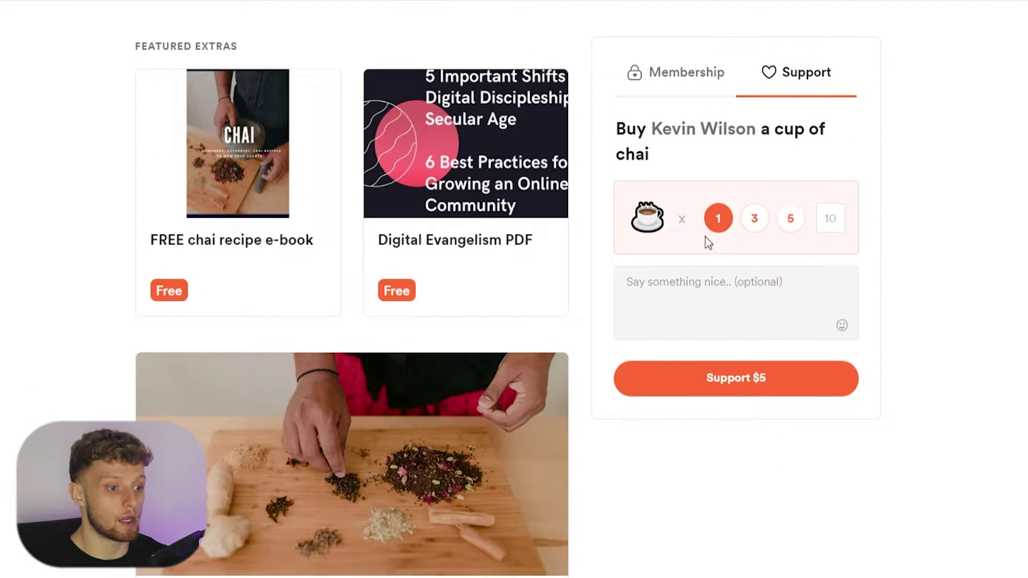
- Review the example page's membership tiers, expanding the Ginger Club tier's full benefits
left_click(716, 90)
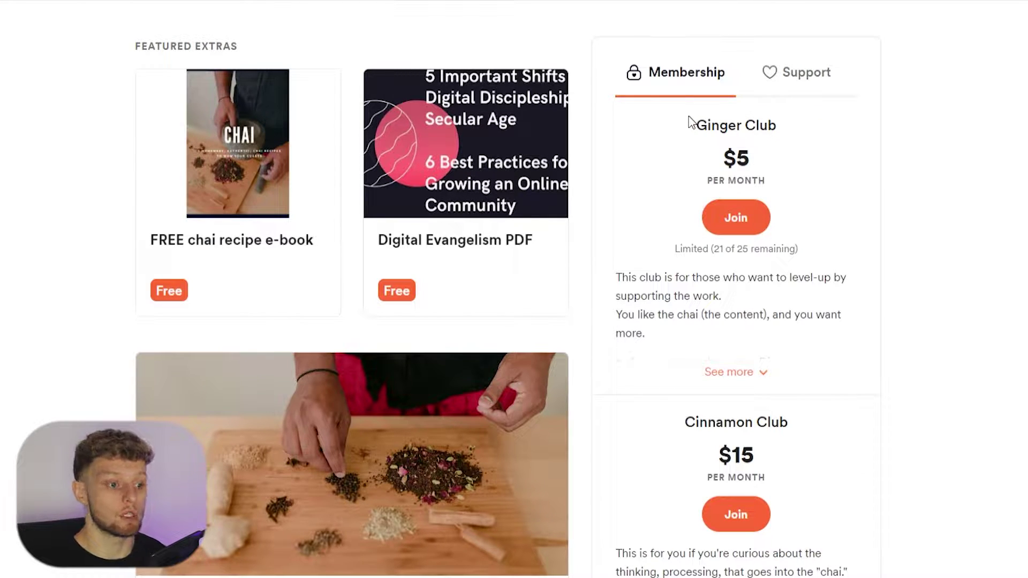
left_click(733, 374)
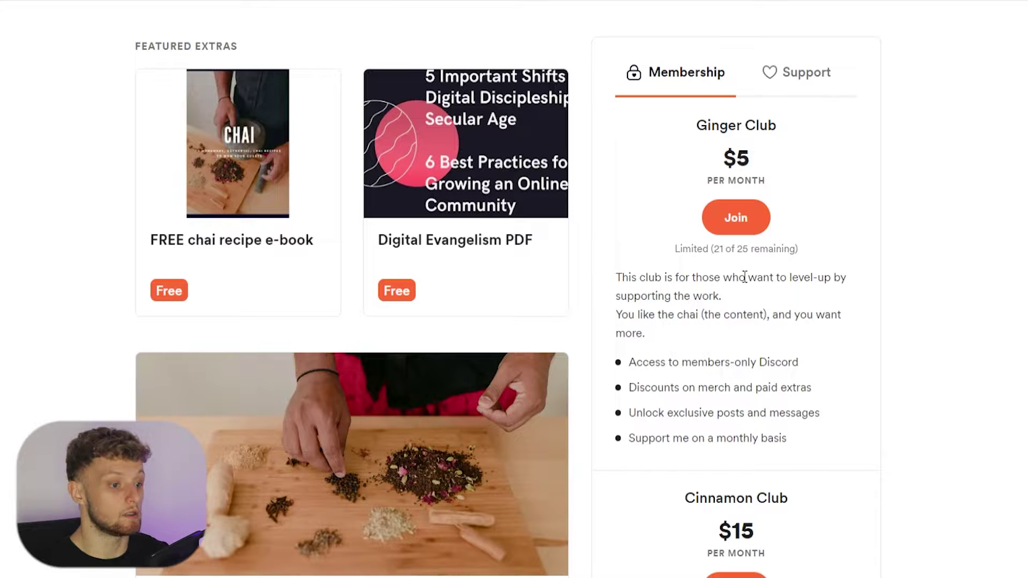
scroll(743, 294, "down", 3)
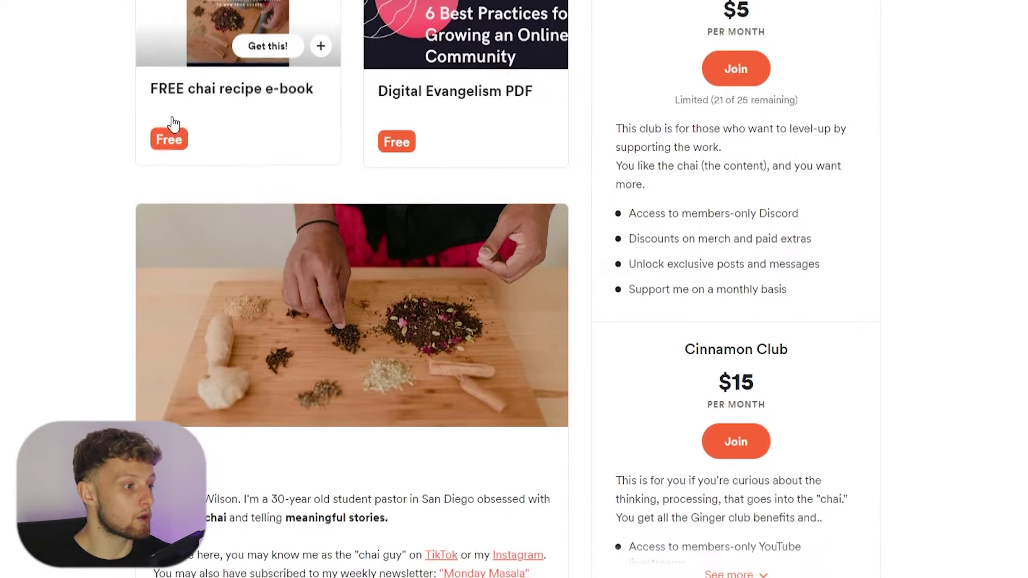
scroll(167, 134, "up", 3)
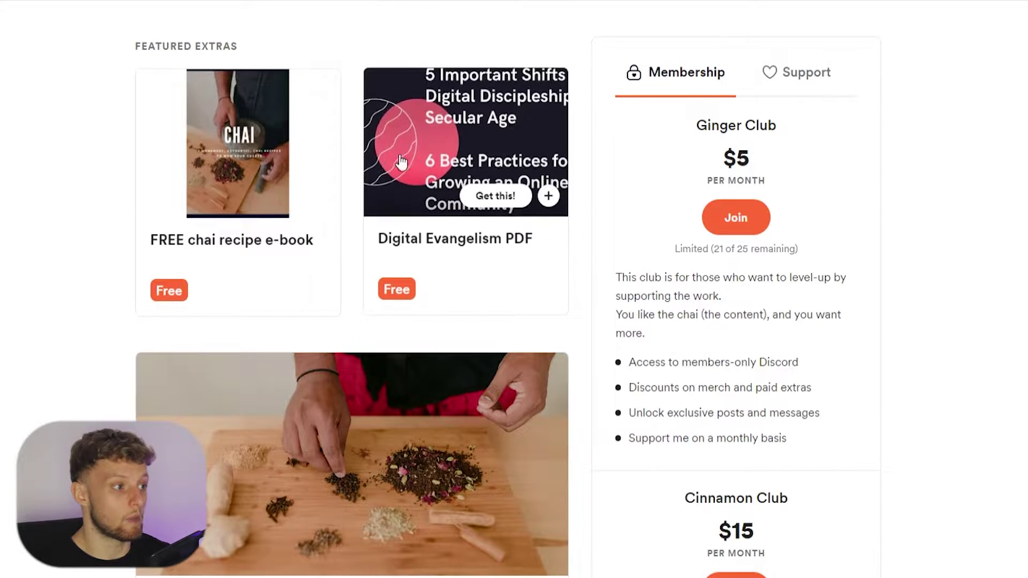
scroll(378, 172, "down", 4)
scroll(378, 170, "down", 9)
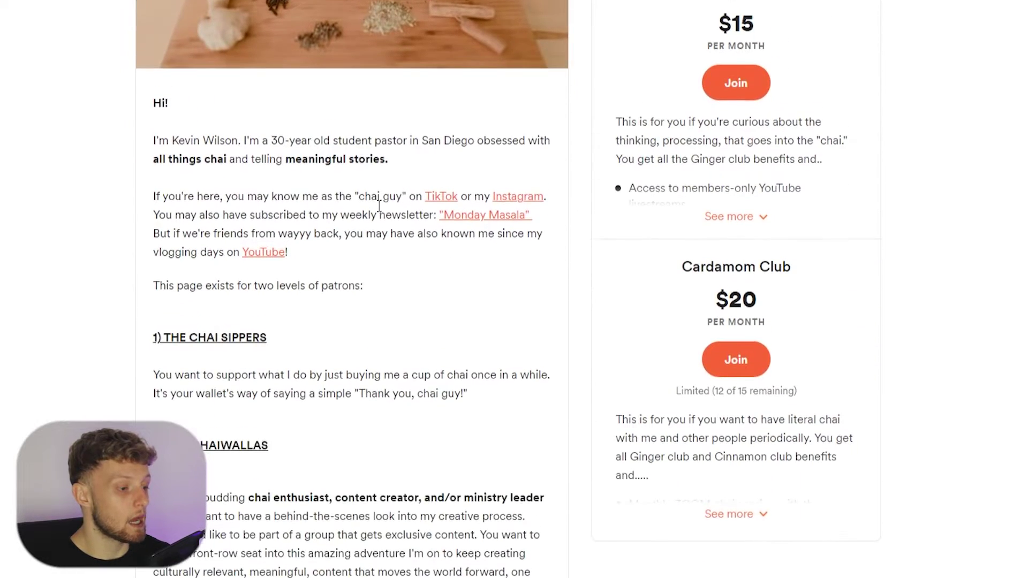
scroll(288, 268, "down", 8)
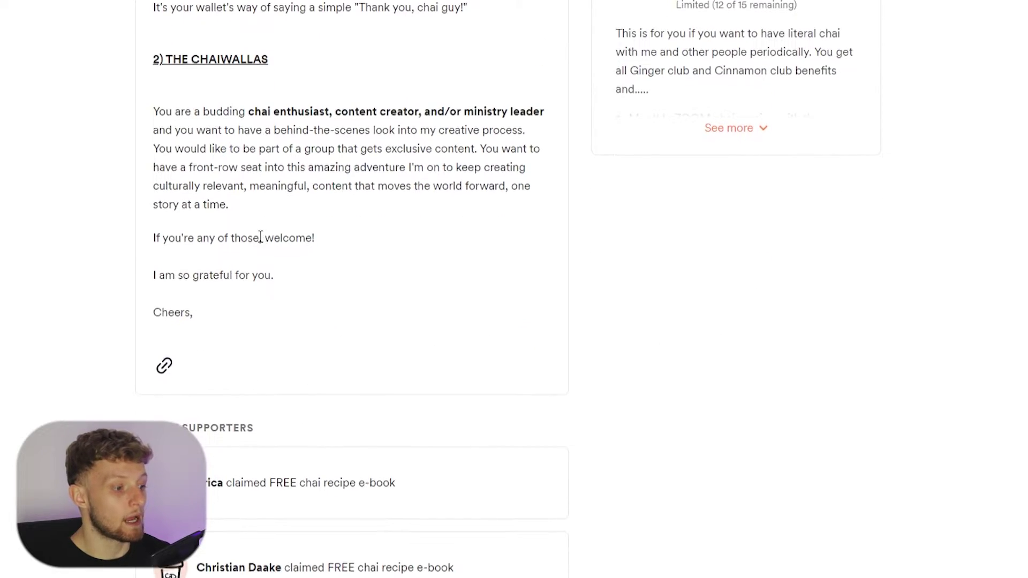
scroll(291, 186, "down", 1)
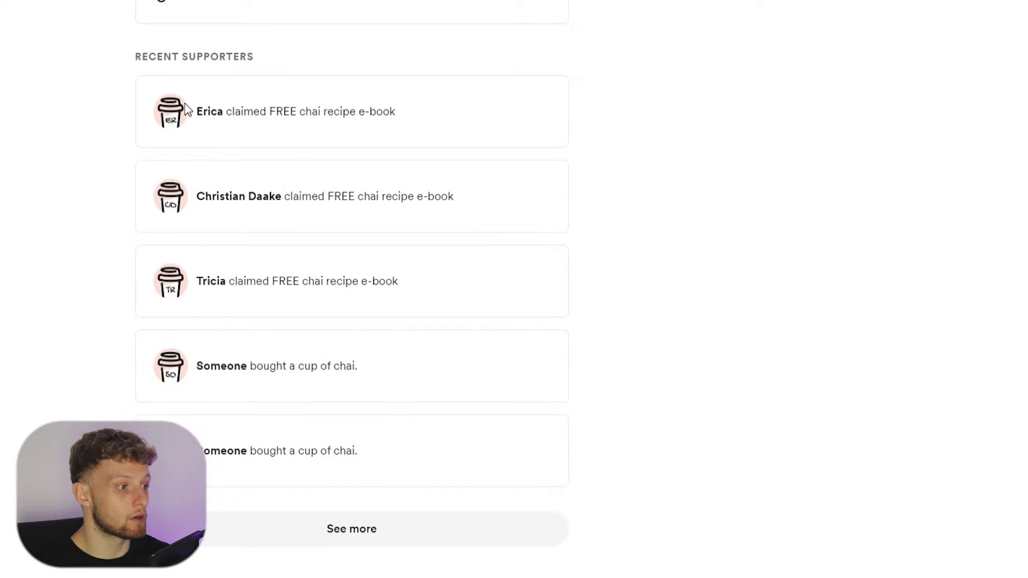
- Go to the buymeacoffee.com homepage to start a new page
left_click_drag(199, 110, 452, 112)
left_click(291, 196)
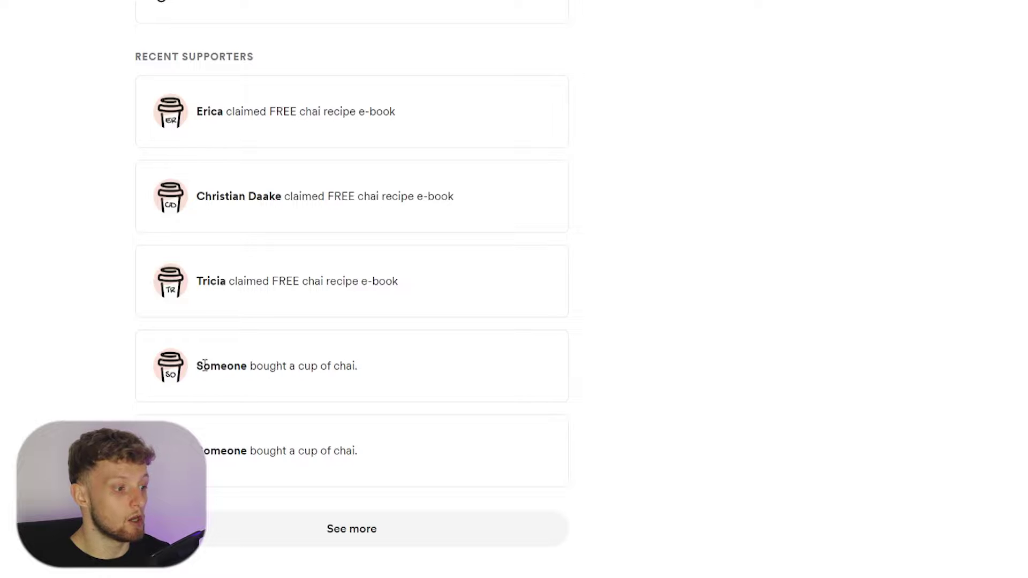
left_click_drag(204, 366, 384, 364)
left_click(384, 364)
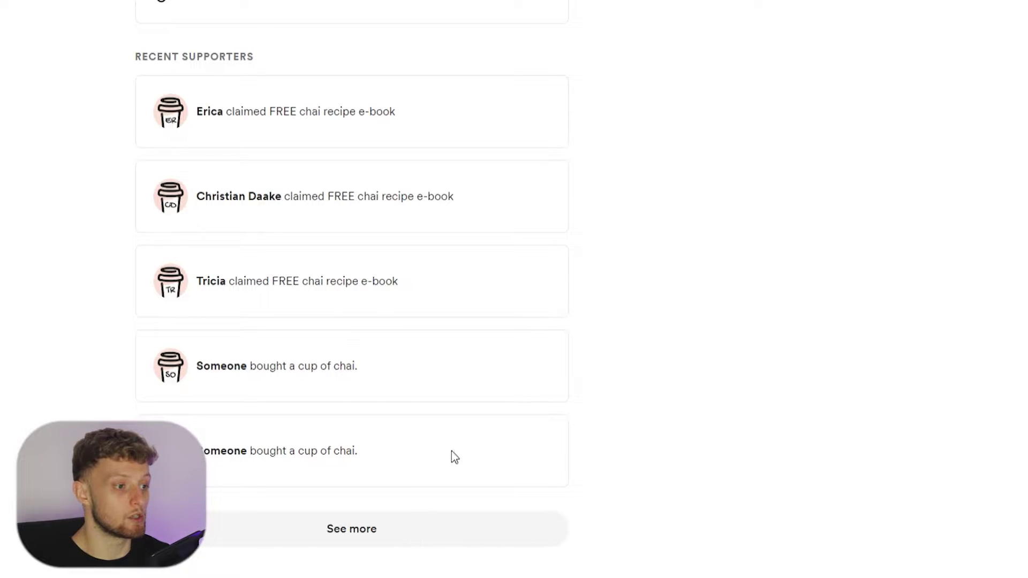
scroll(835, 345, "up", 4)
scroll(838, 350, "up", 10)
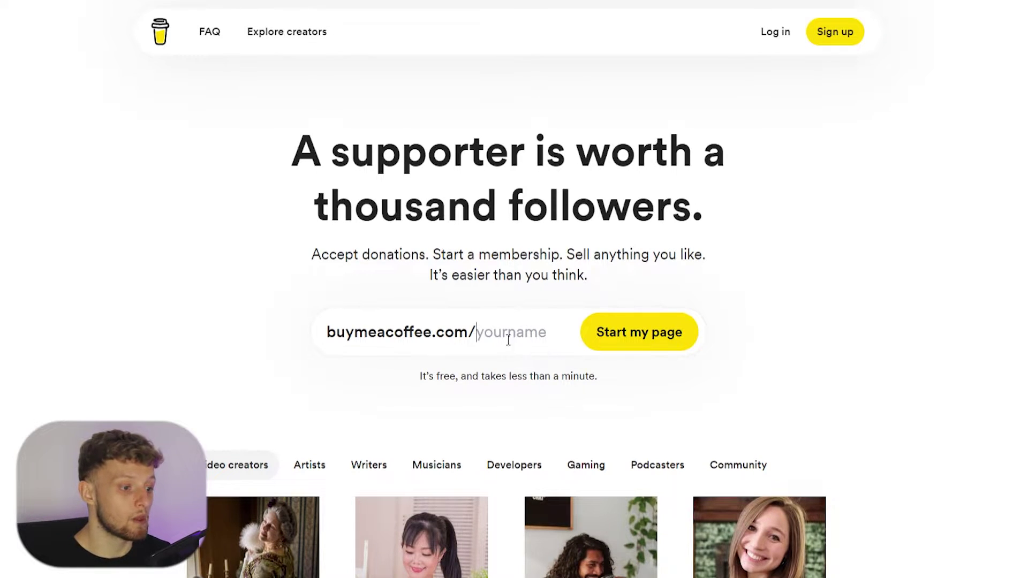
- Claim the page name 'knowledgebaseyt' and sign up for a creator account
left_click(477, 340)
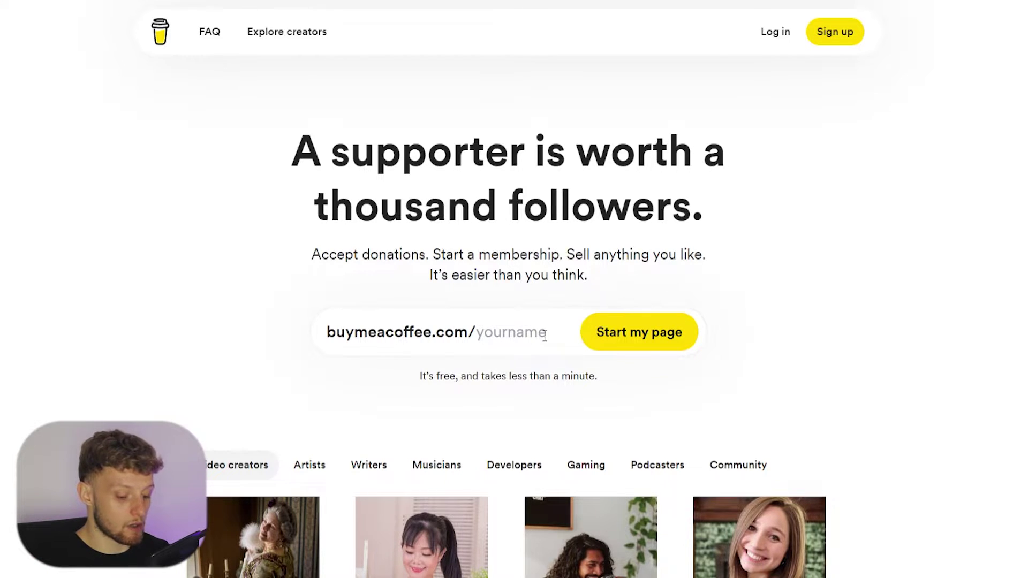
type("knowledge")
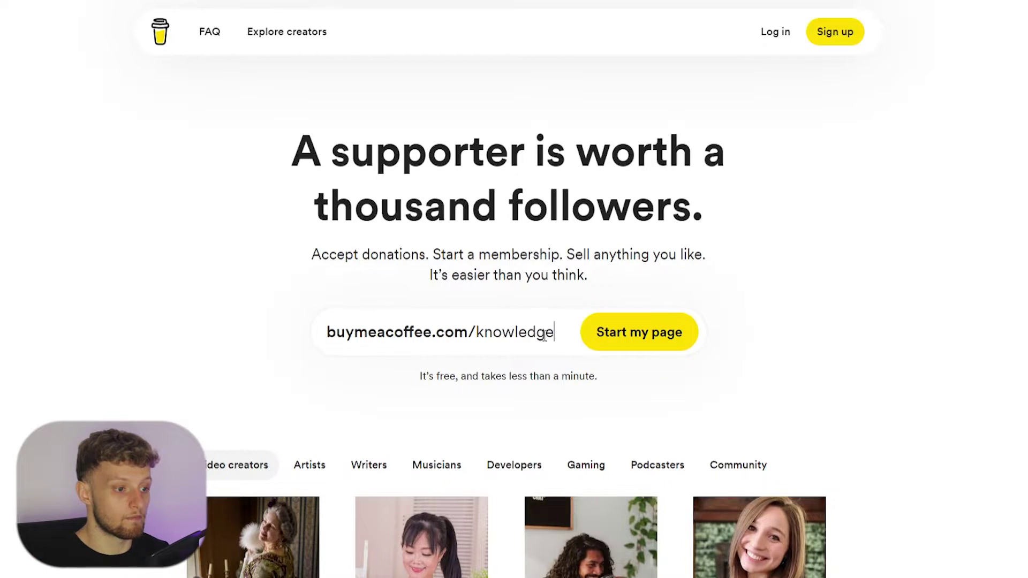
type("baseyt")
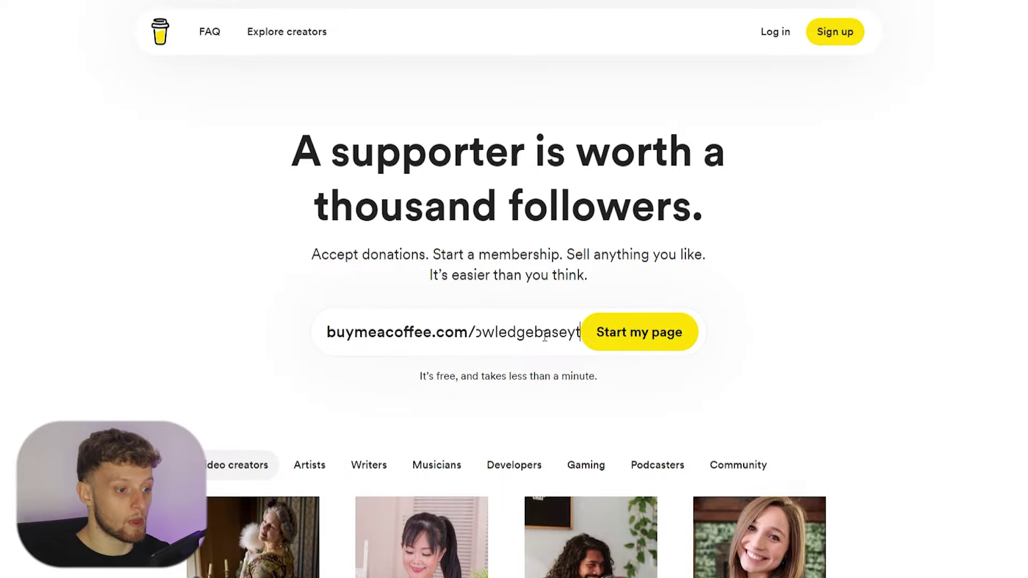
left_click(673, 337)
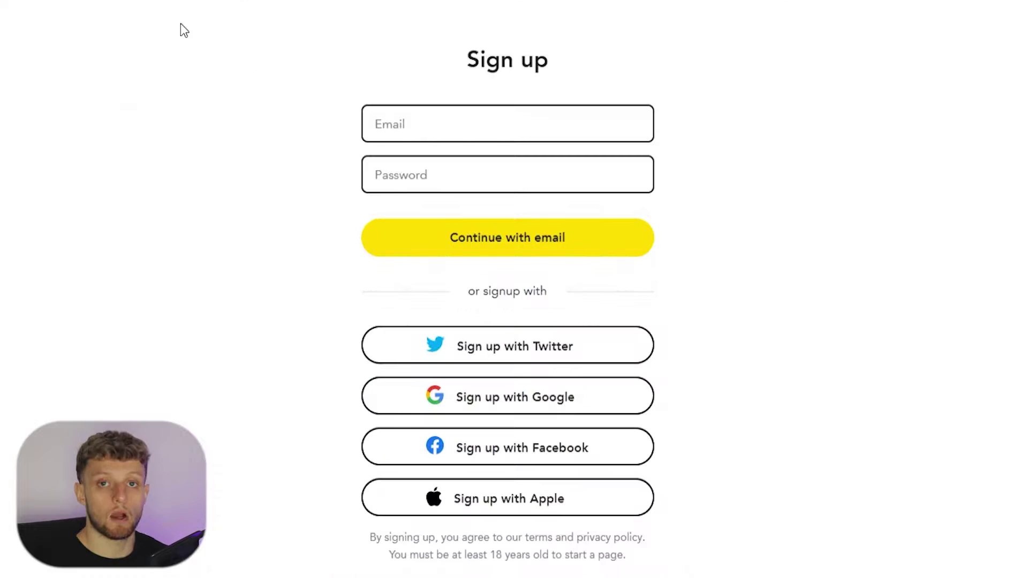
left_click_drag(549, 52, 464, 66)
left_click(464, 66)
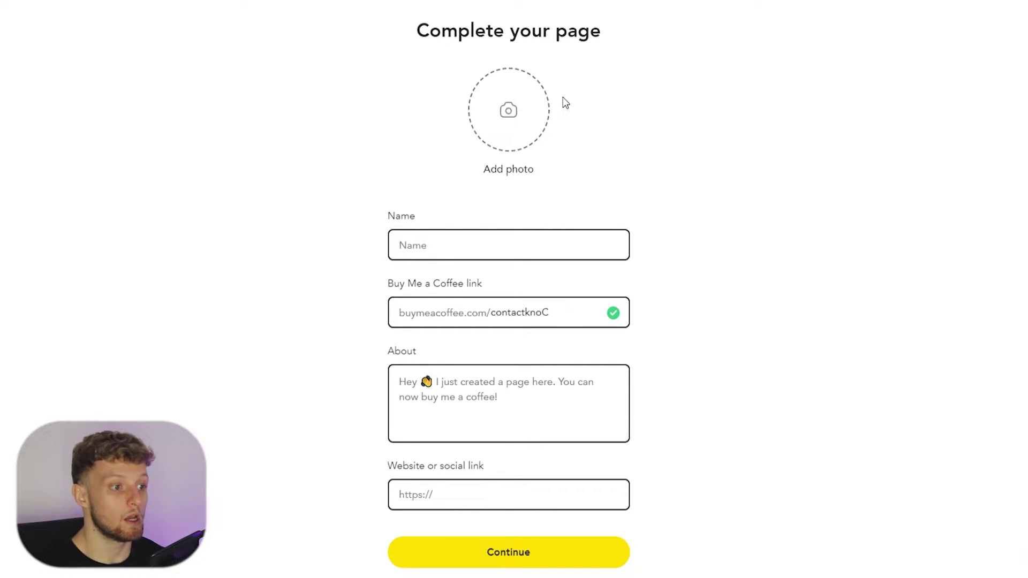
- Enter the creator's full name and the page link 'kbyt'
scroll(562, 102, "down", 1)
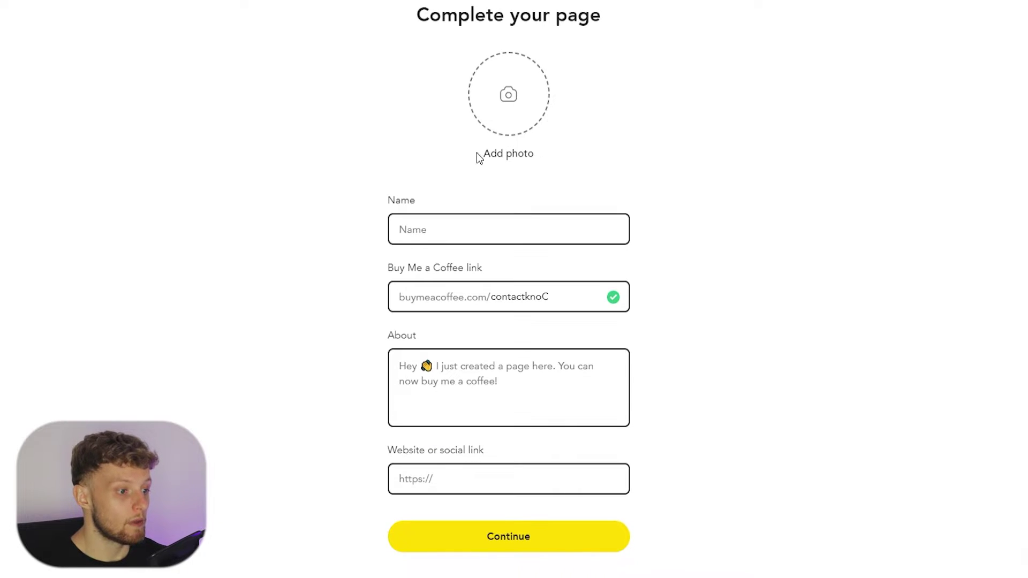
left_click(429, 229)
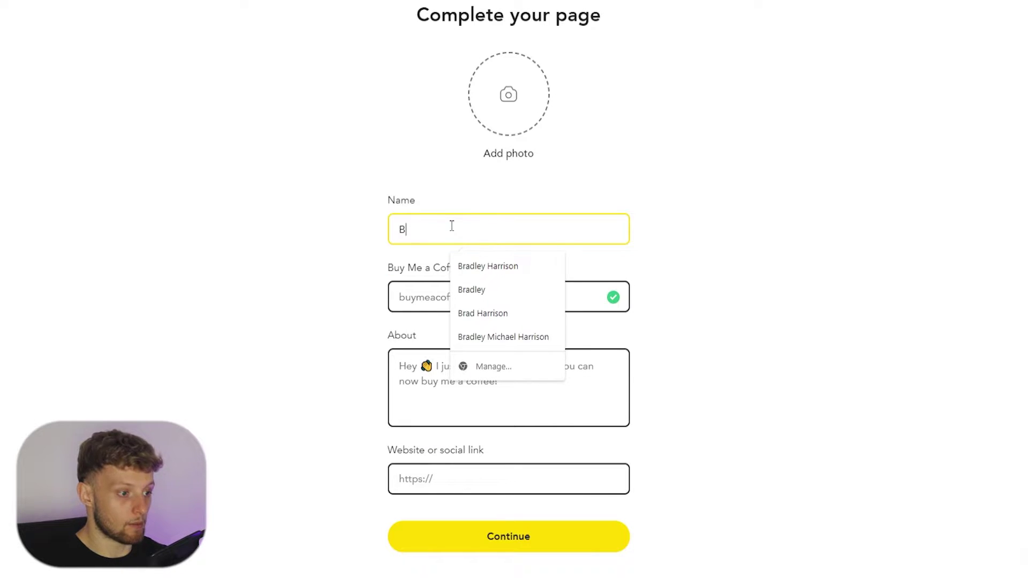
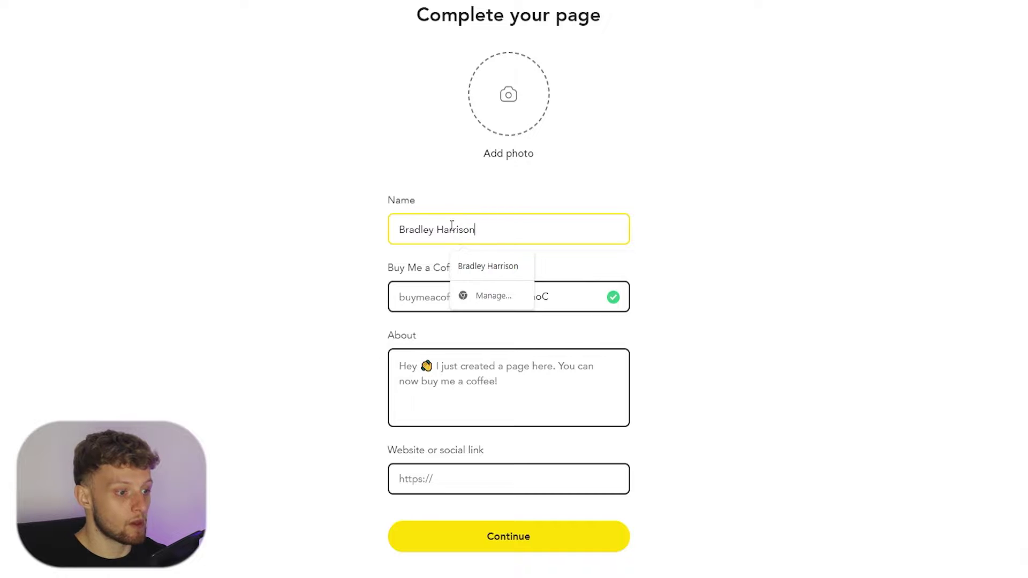
key("Tab")
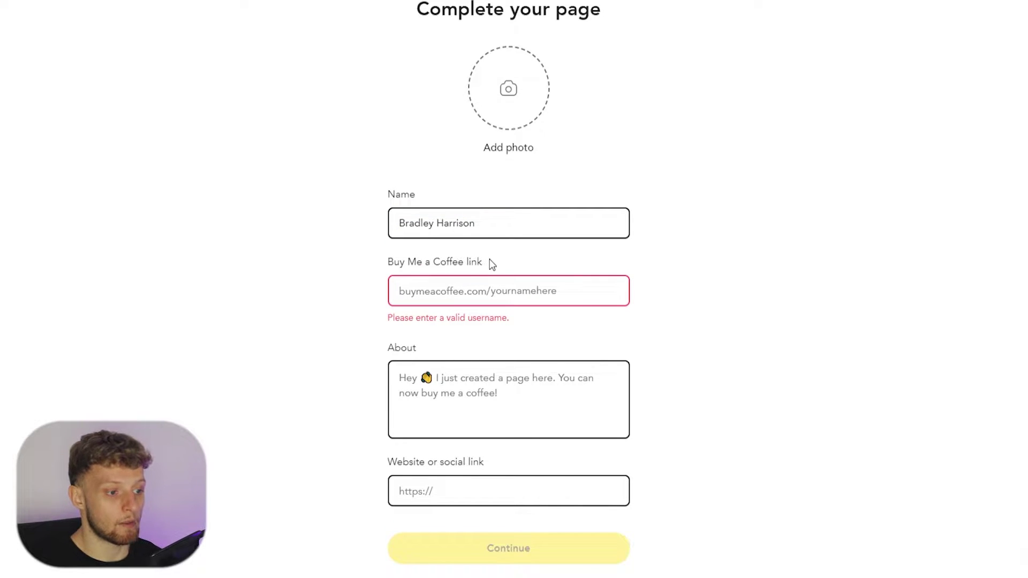
left_click(538, 295)
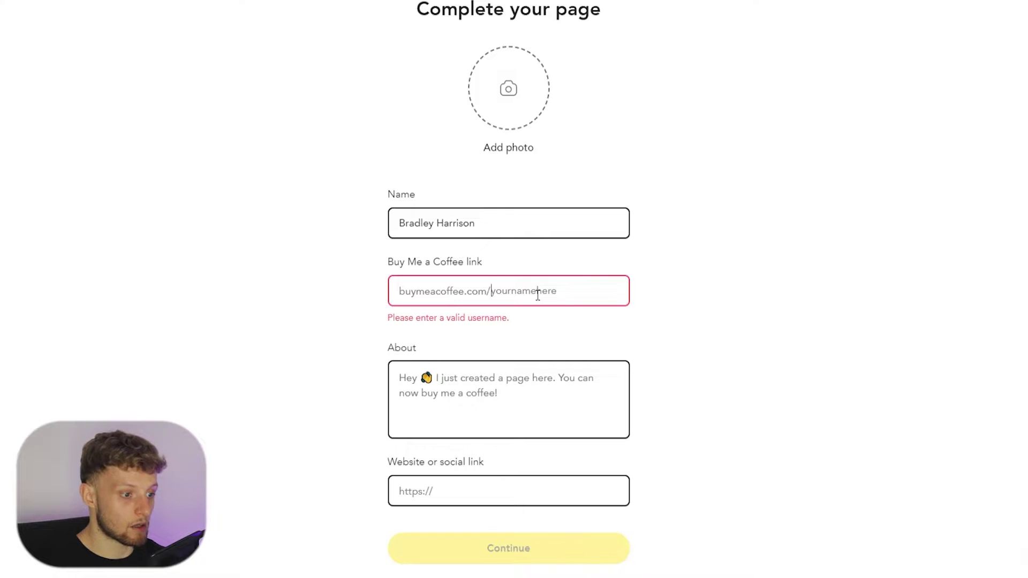
type("k")
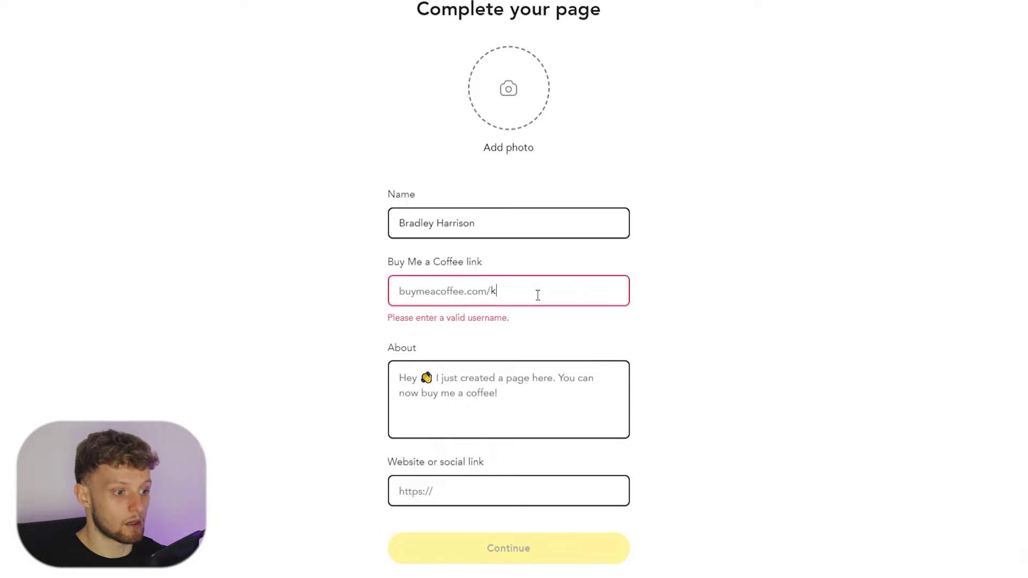
type("byt")
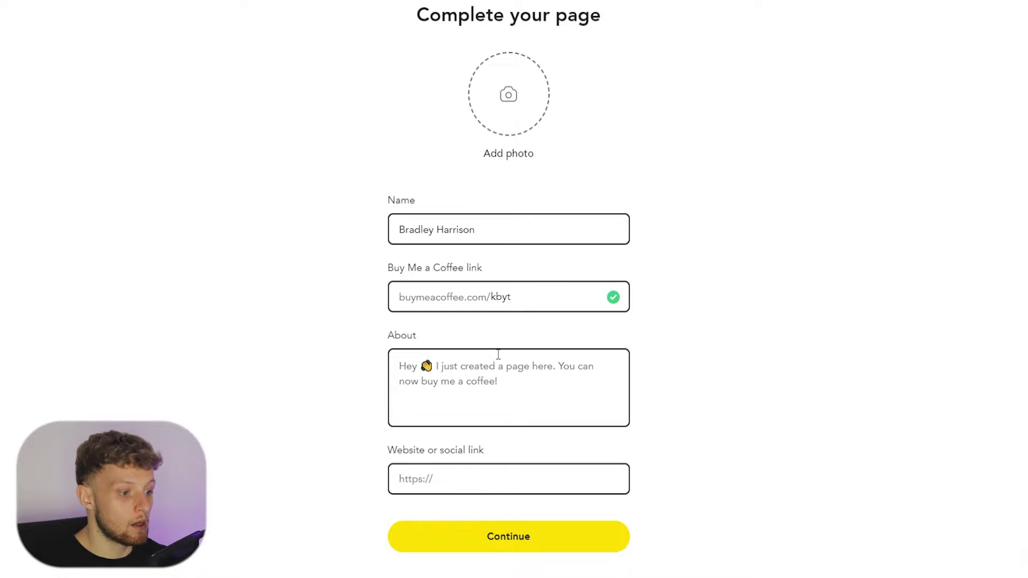
- Write the YouTube-tutorials About text and continue to the payout step
left_click(496, 372)
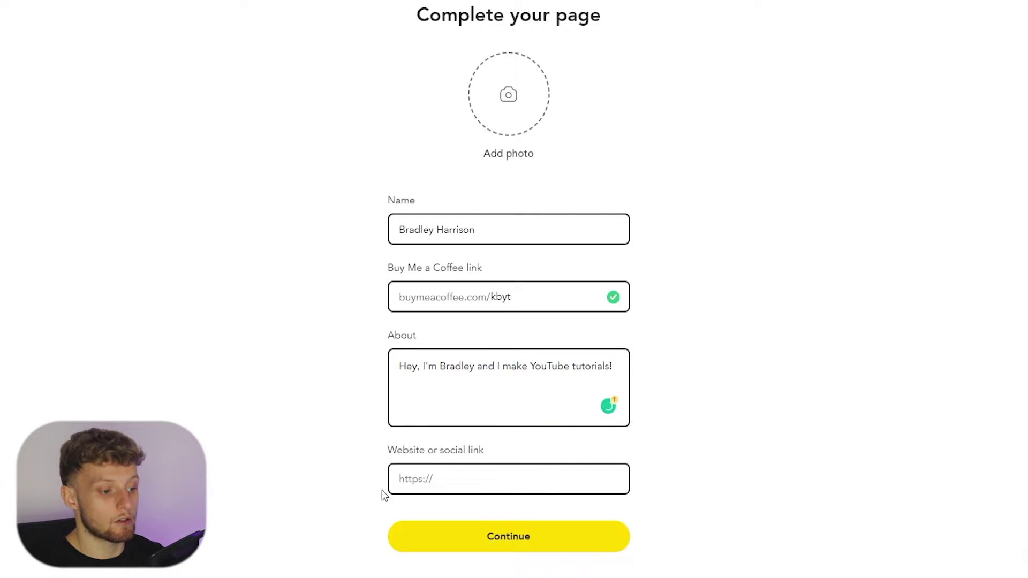
left_click_drag(390, 450, 506, 452)
left_click(506, 452)
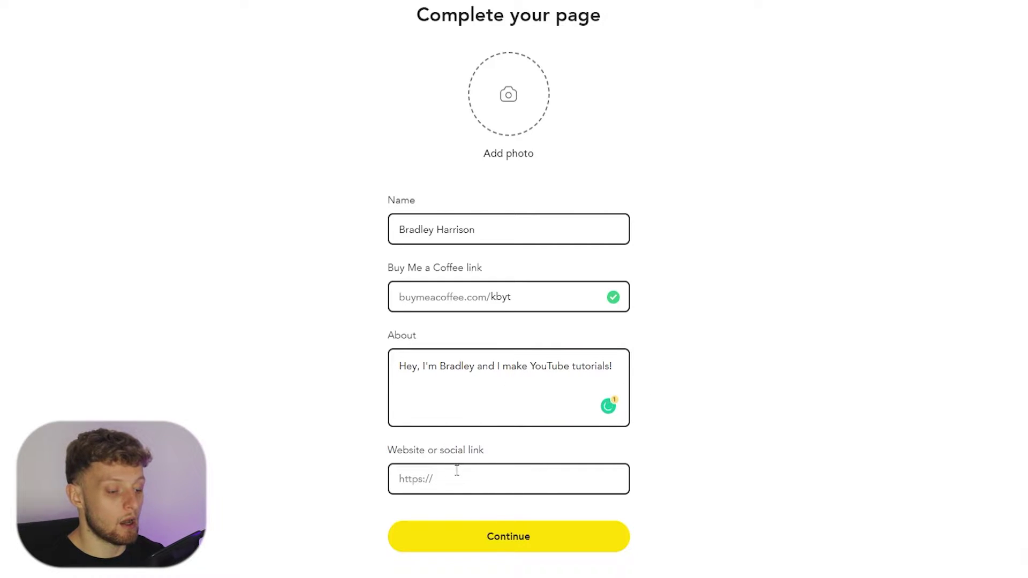
left_click(476, 538)
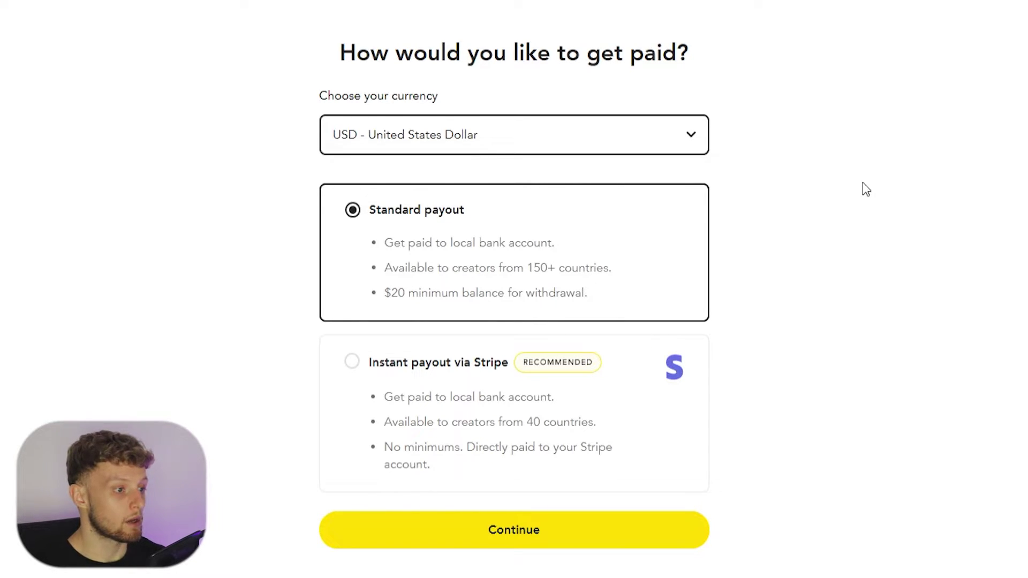
- Change the payout currency to Great Britain Pound (GBP)
left_click(420, 138)
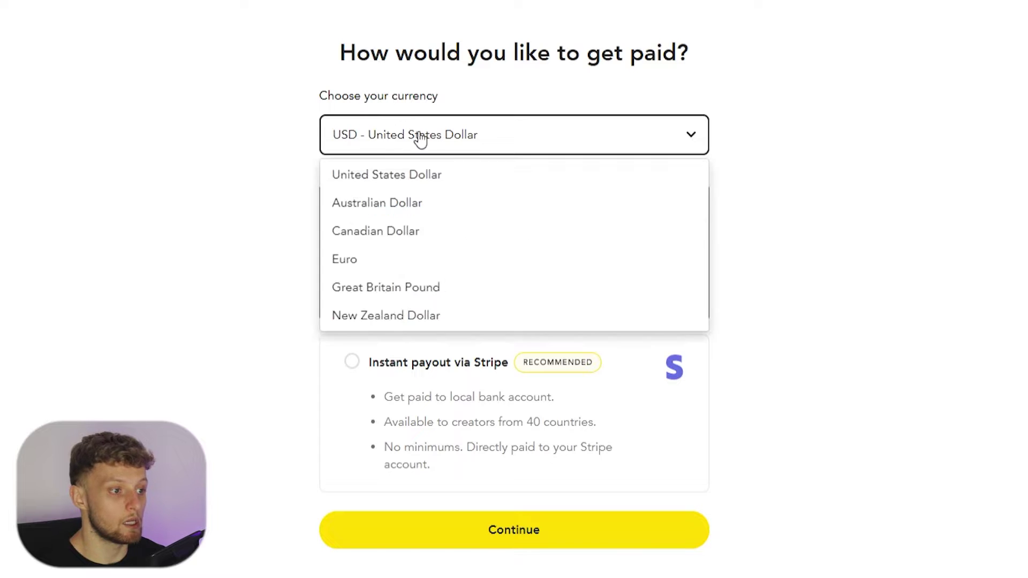
left_click(369, 290)
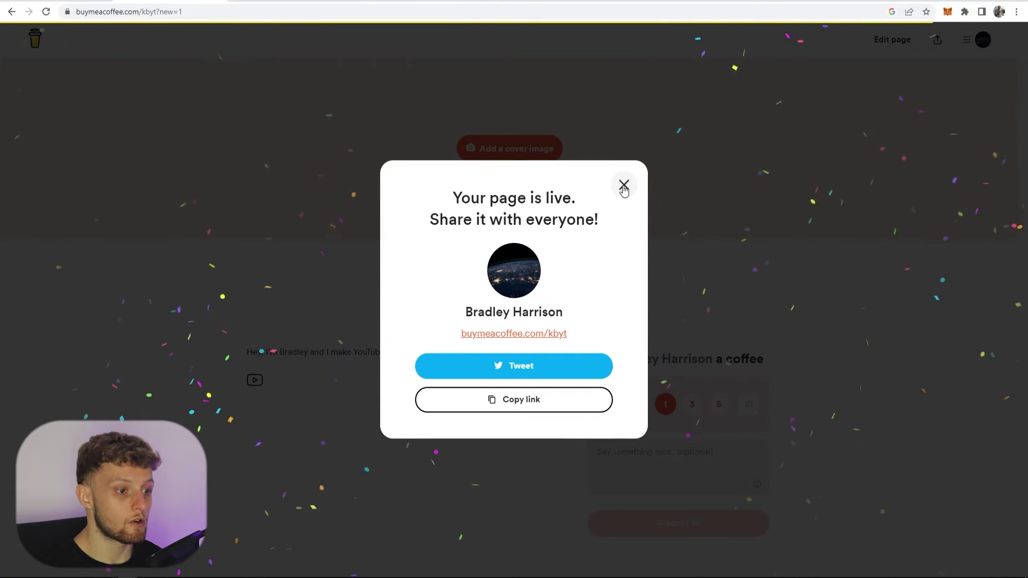
- Close the 'Your page is live' announcement
left_click(623, 185)
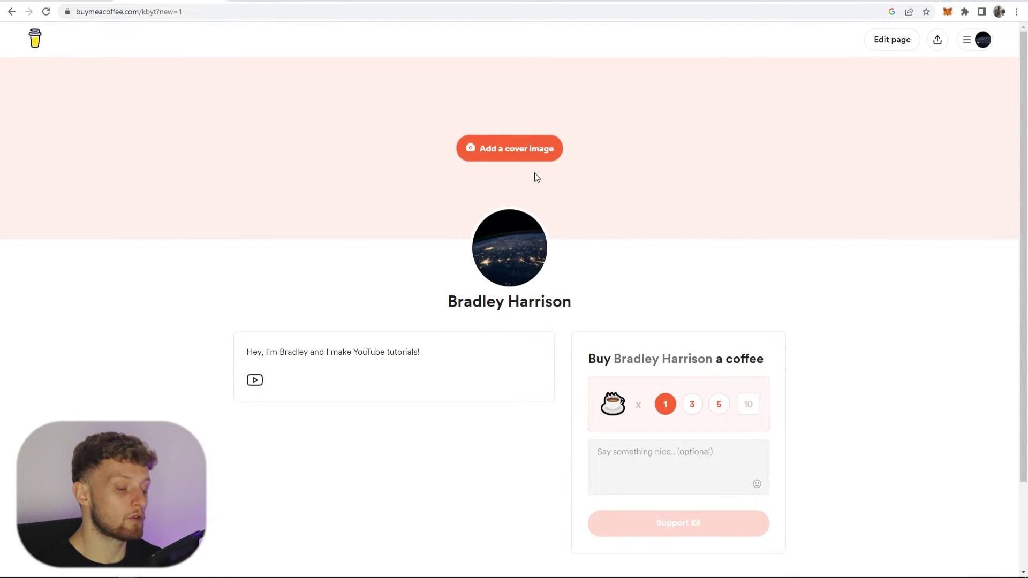
- Upload the Earth-at-night space photo as the page's cover image and save it
scroll(473, 301, "down", 1)
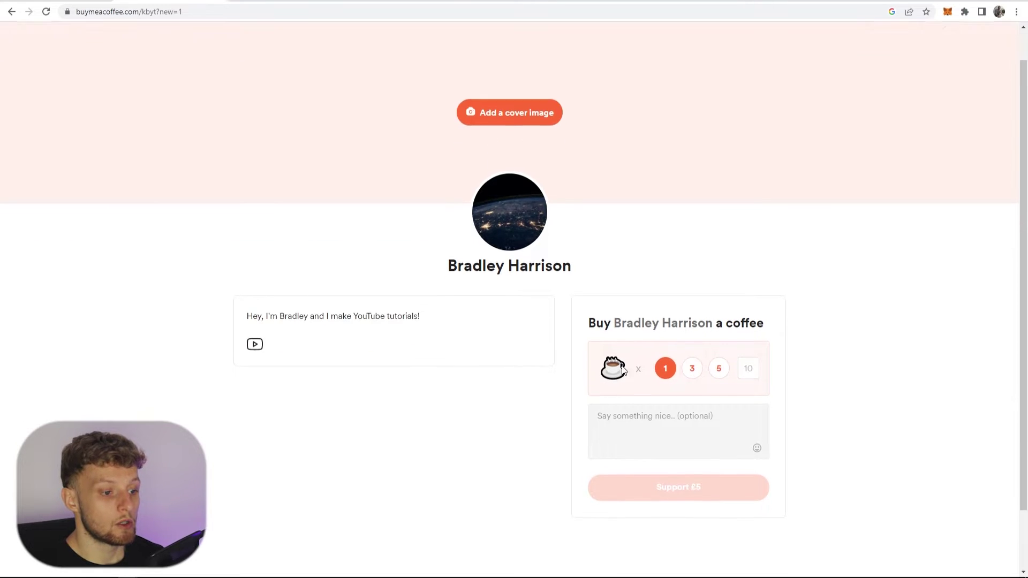
scroll(601, 317, "up", 1)
left_click(513, 156)
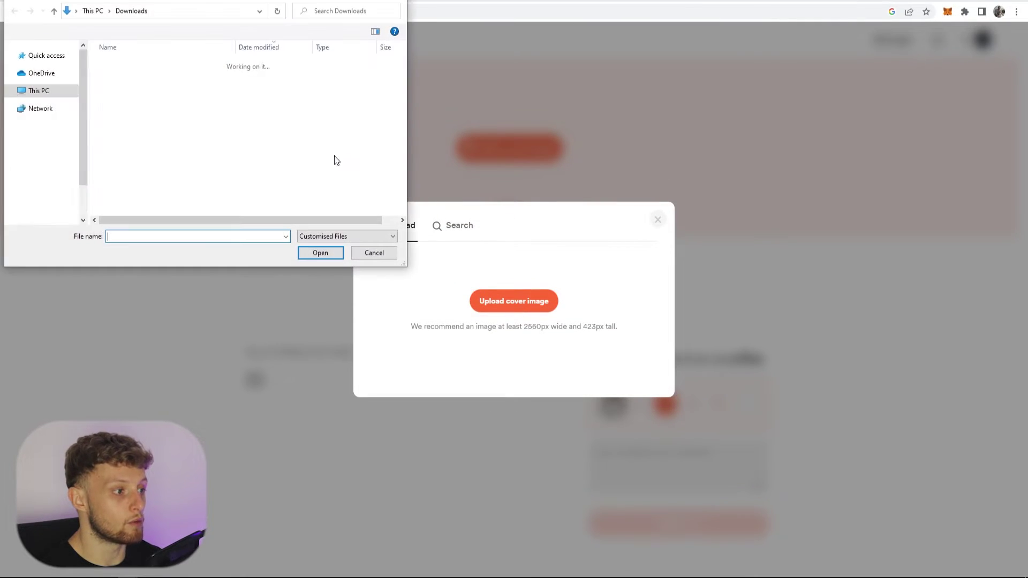
left_click(147, 73)
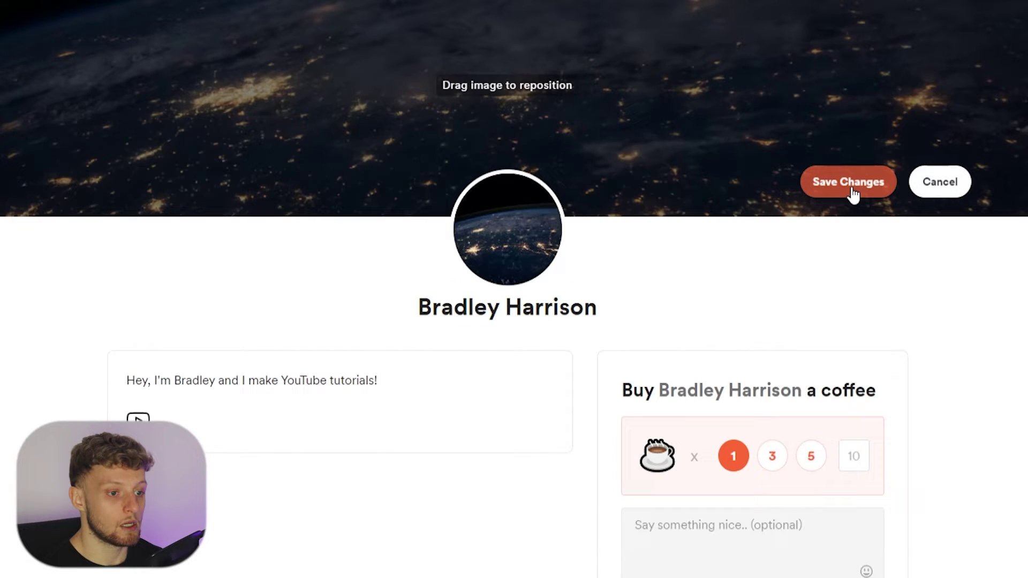
left_click(853, 194)
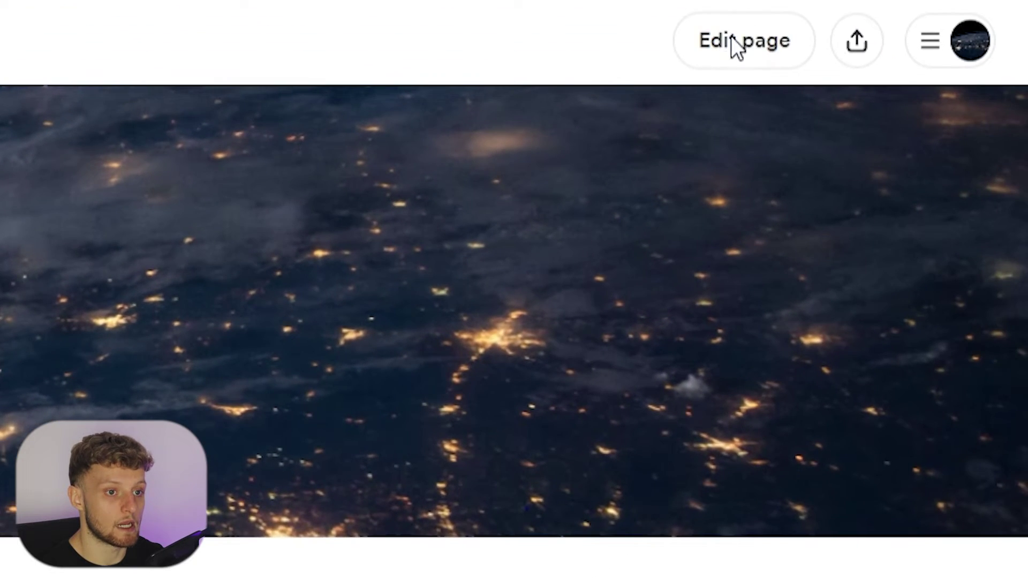
- In the page editor, look over the About me text and the coffee-renaming setting
left_click(733, 40)
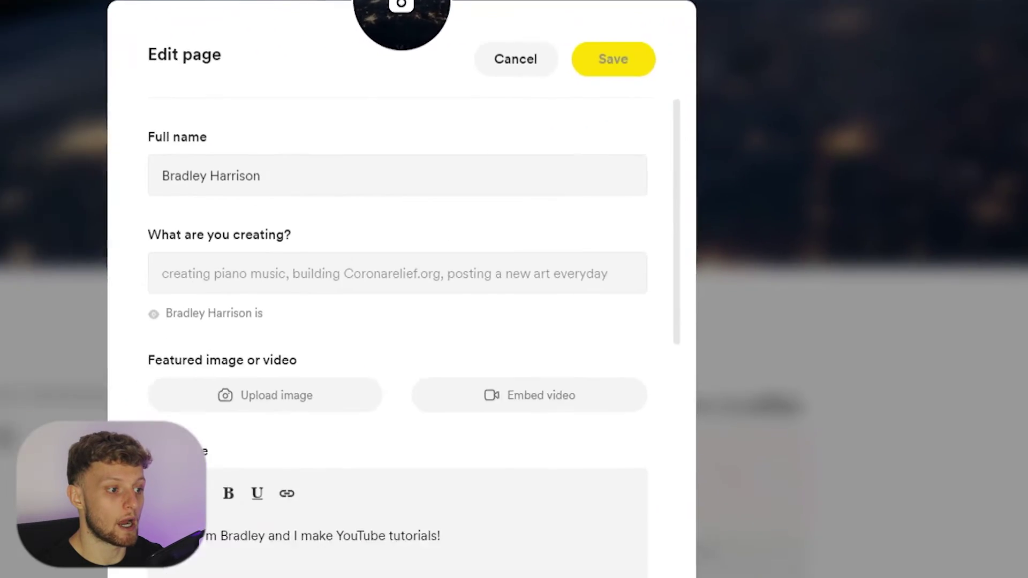
scroll(321, 177, "down", 3)
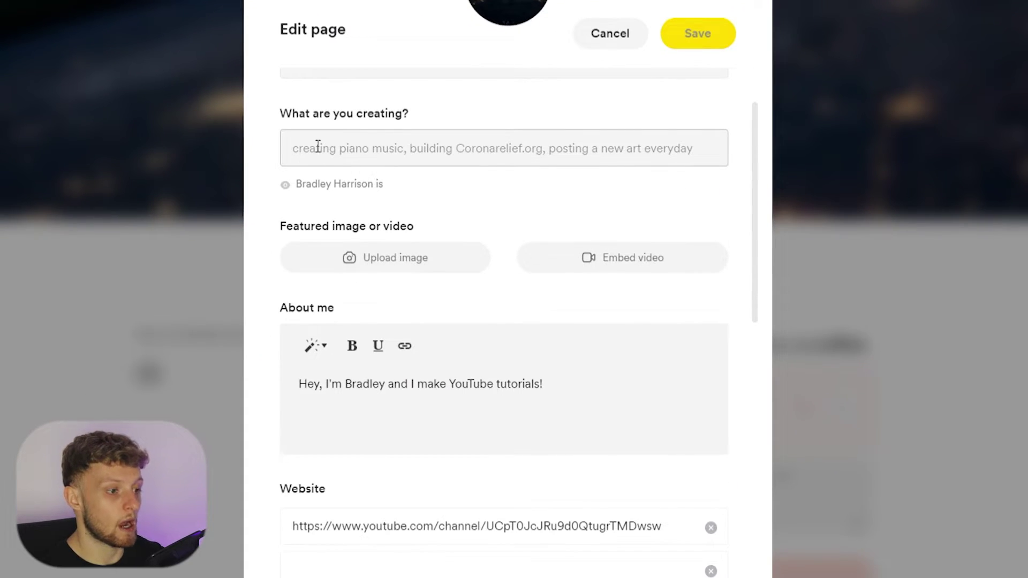
scroll(396, 193, "down", 5)
scroll(345, 259, "up", 8)
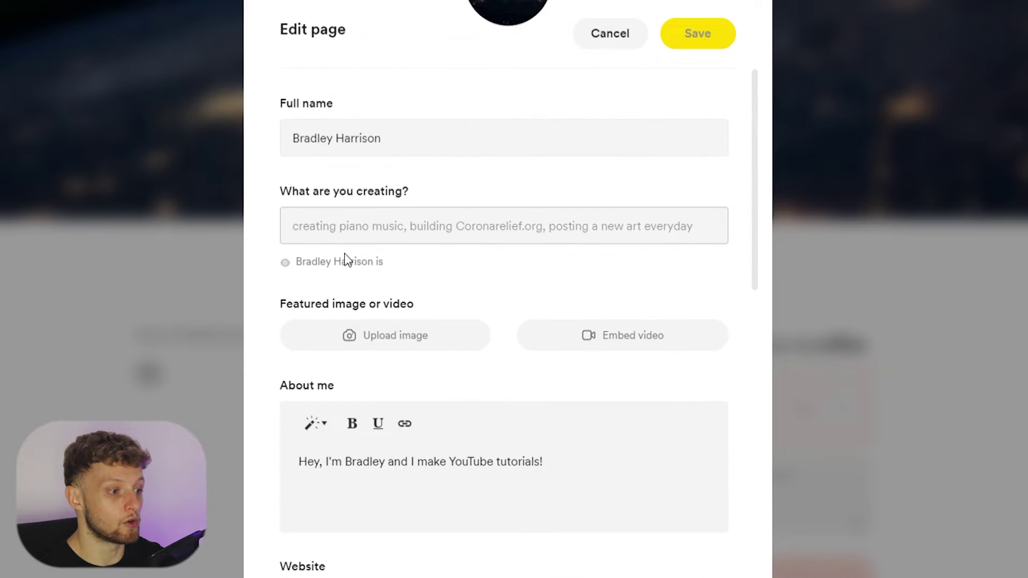
scroll(393, 348, "down", 3)
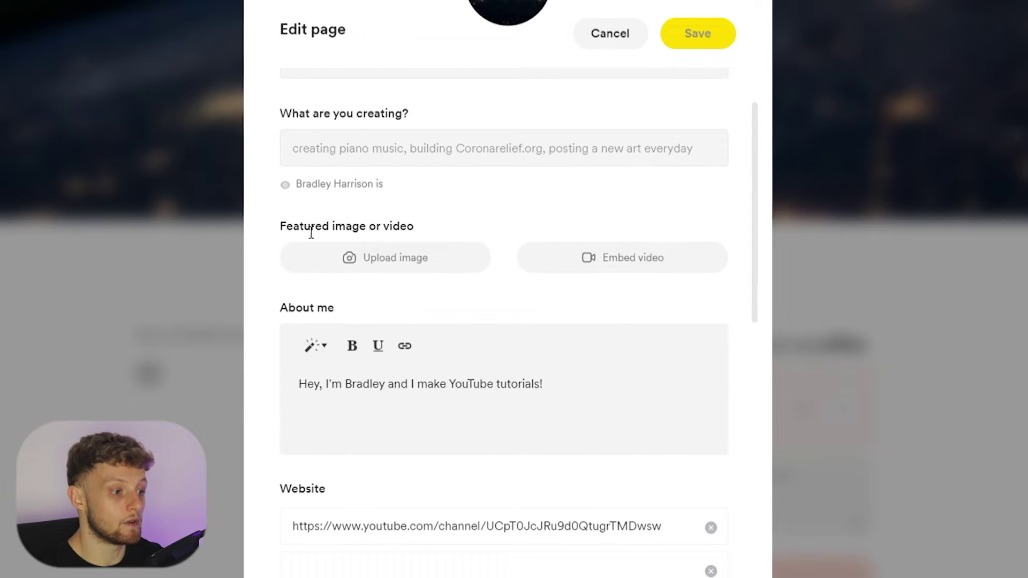
scroll(512, 271, "down", 6)
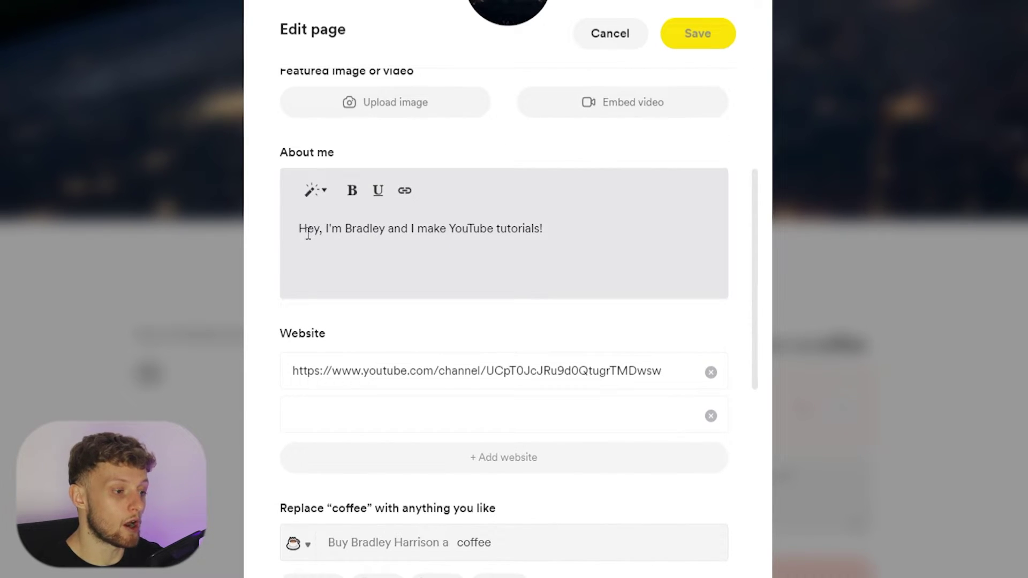
left_click_drag(308, 234, 562, 231)
left_click(527, 230)
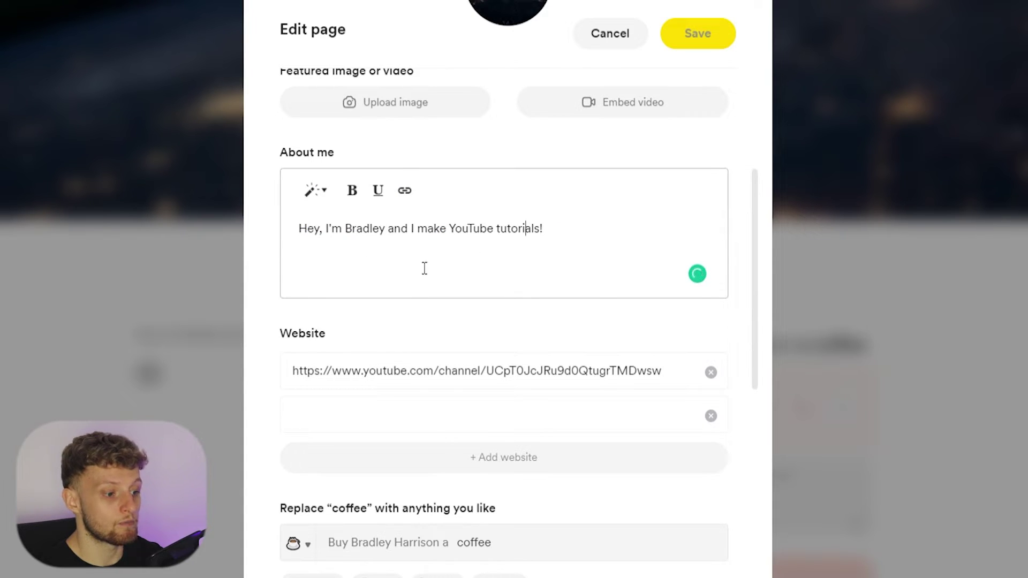
scroll(425, 269, "down", 9)
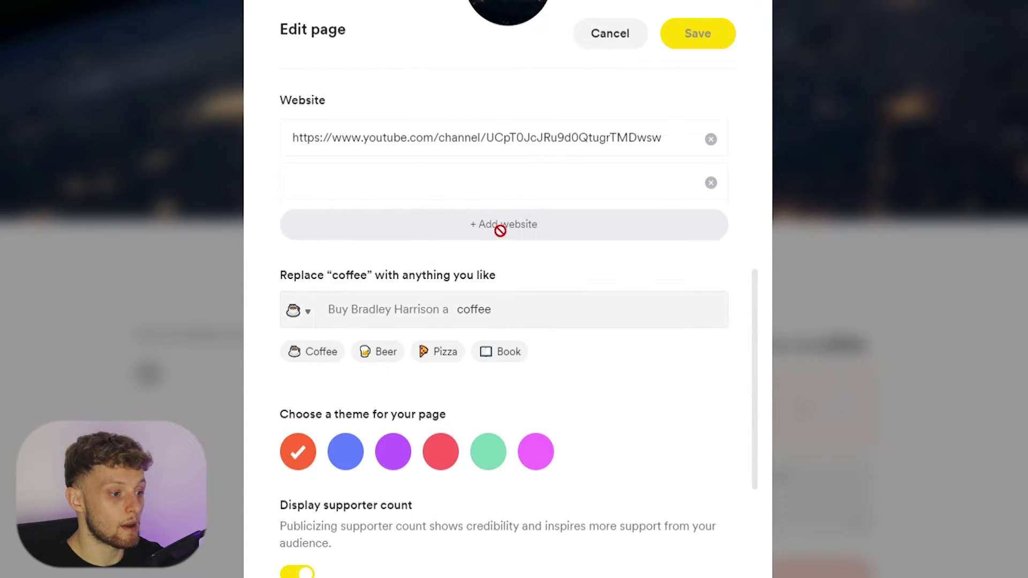
scroll(539, 355, "down", 3)
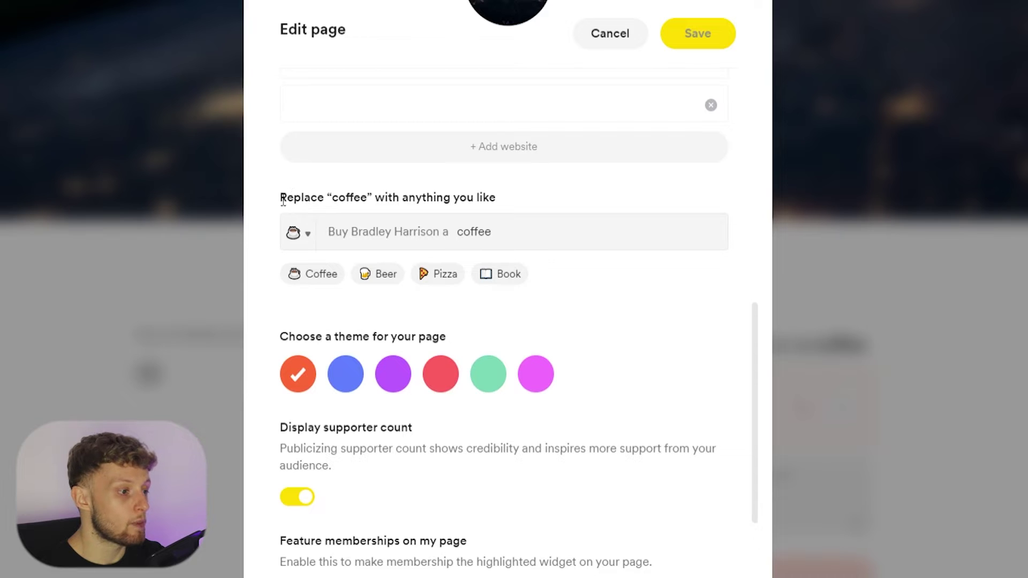
left_click_drag(283, 199, 506, 199)
left_click(509, 198)
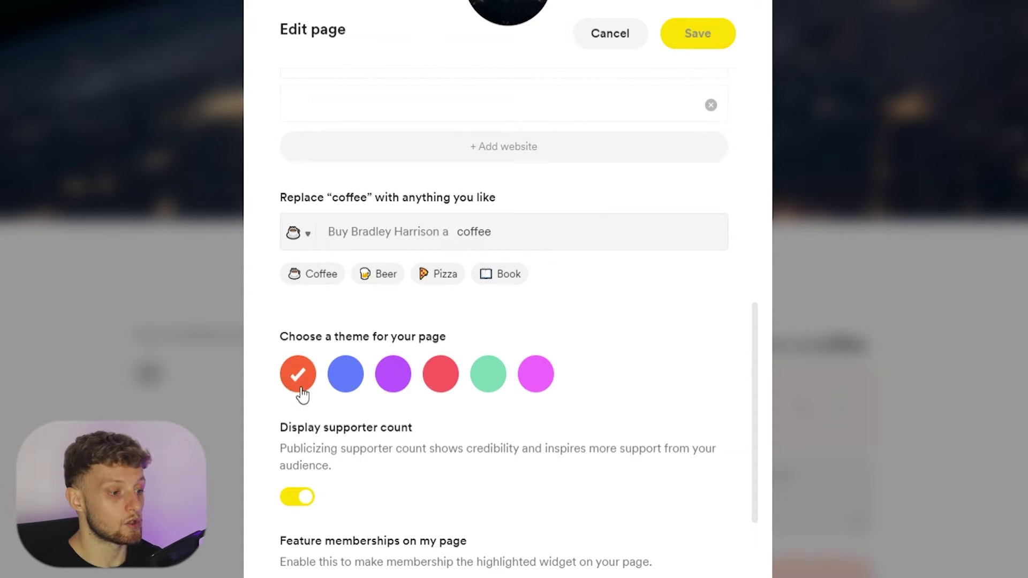
- Switch the page theme to blue, feature memberships, and save the edits
left_click(343, 382)
scroll(531, 347, "down", 3)
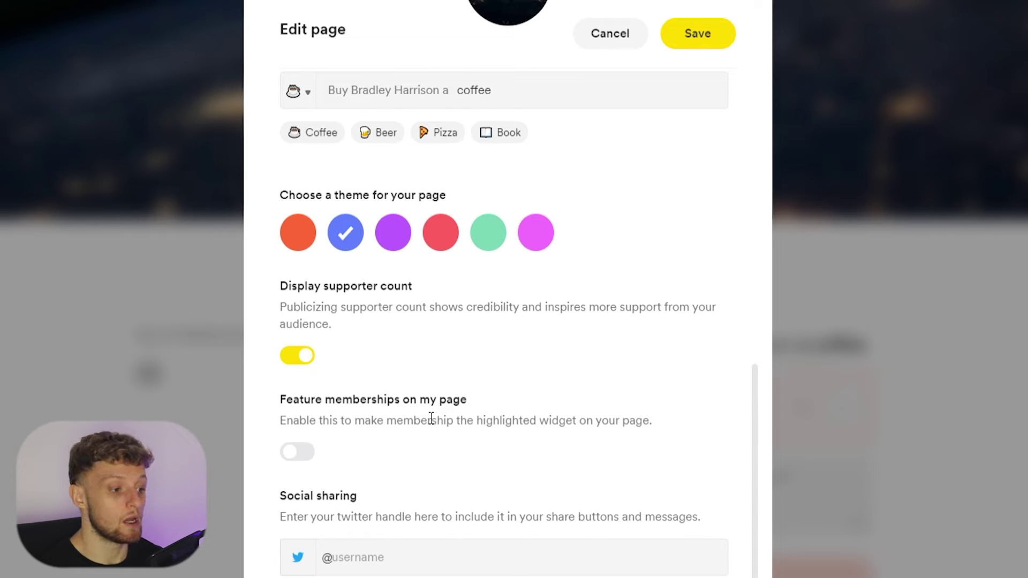
left_click(300, 452)
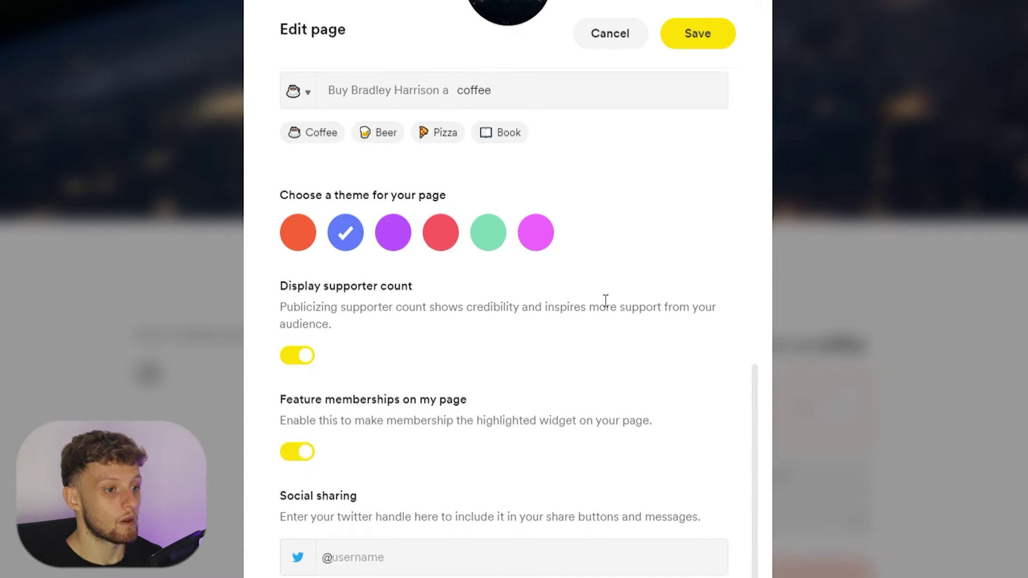
left_click(708, 26)
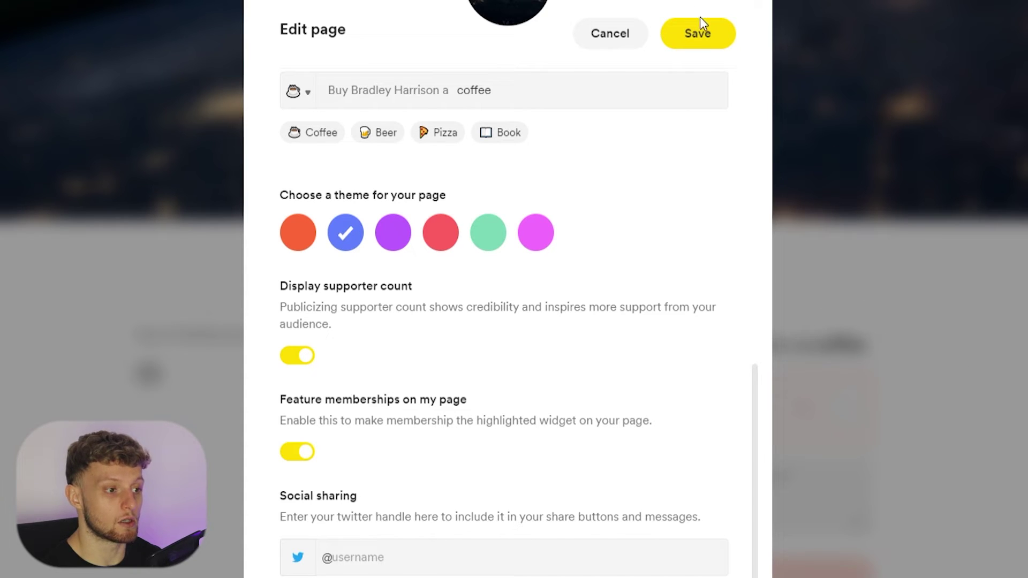
left_click(709, 44)
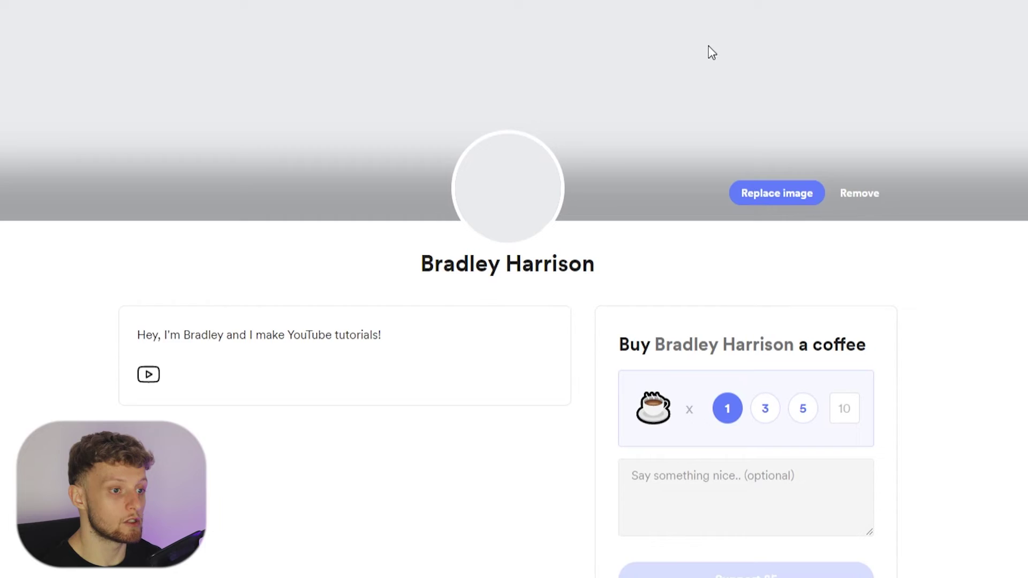
- From My account > Memberships, enable a Level 1 tier at £5 monthly or £50 yearly
left_click(969, 2)
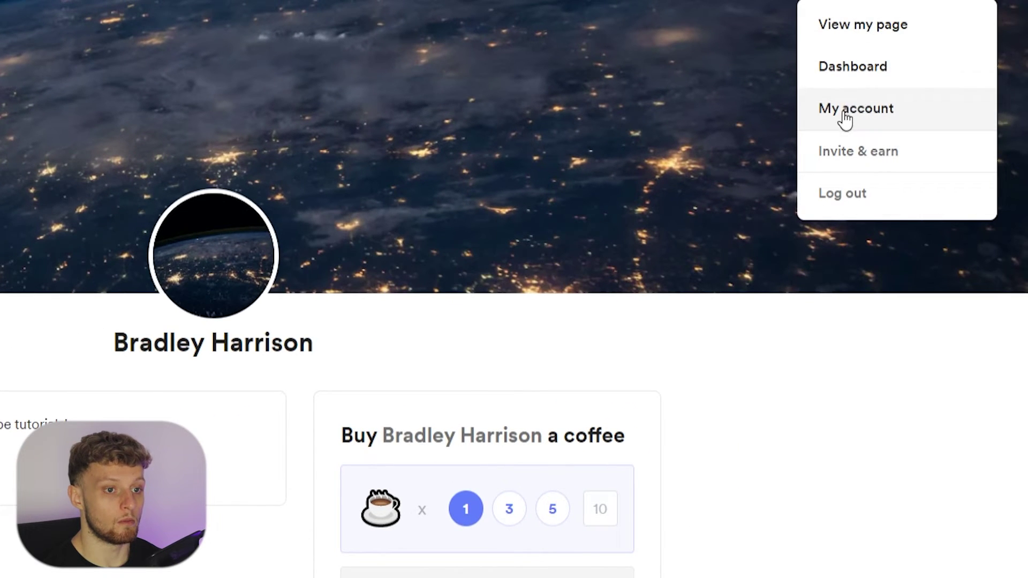
left_click(843, 109)
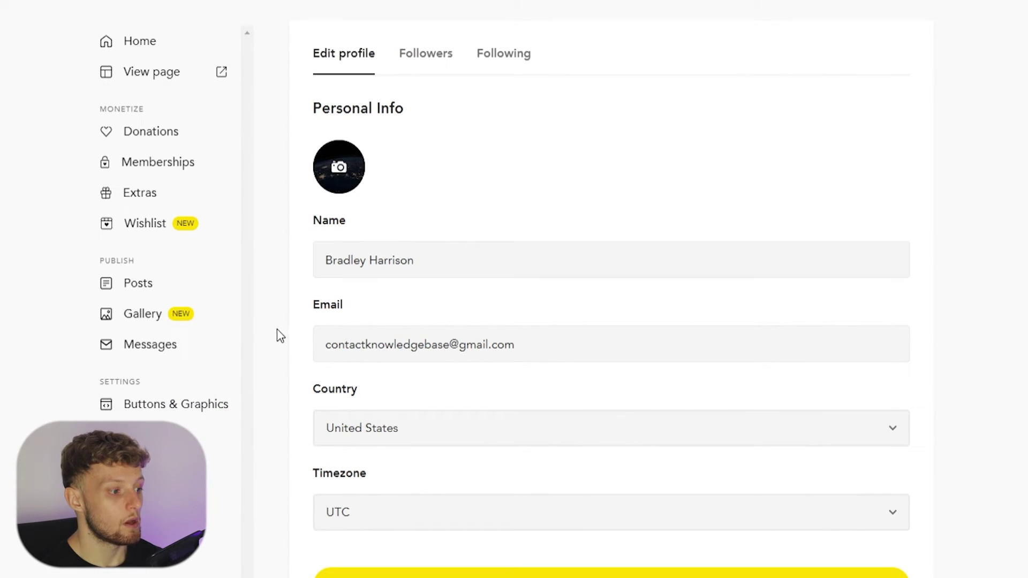
scroll(153, 348, "down", 3)
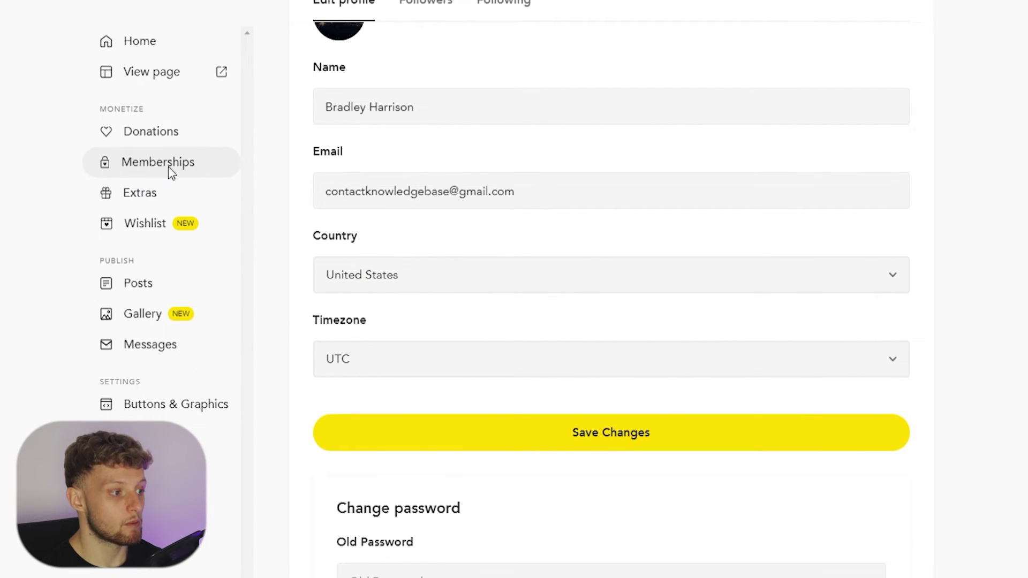
left_click(167, 166)
left_click(632, 157)
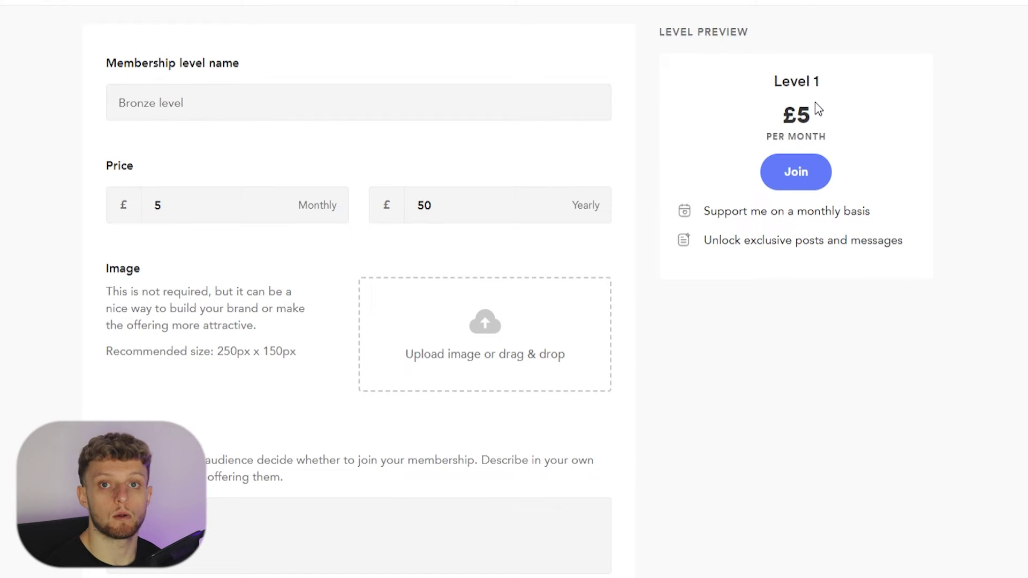
scroll(225, 345, "down", 5)
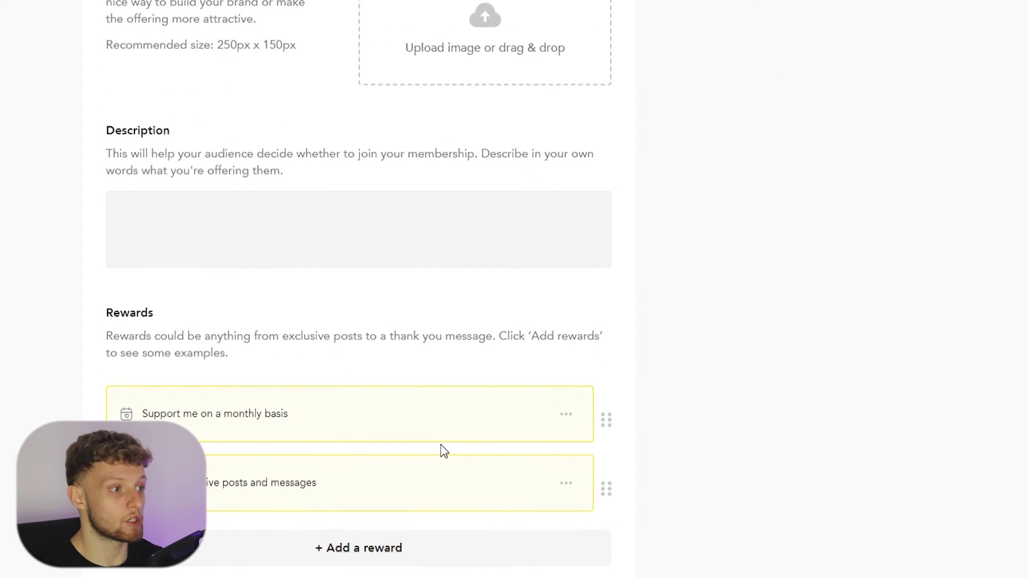
scroll(445, 447, "up", 5)
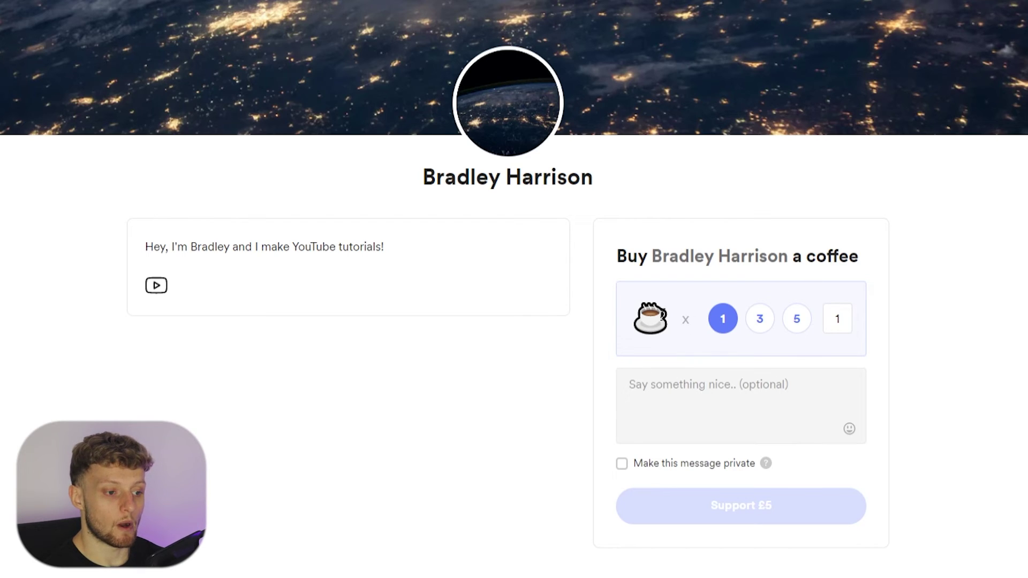
- Preview supporting with 3 and 5 coffees, then reset to a single £5 coffee
left_click_drag(663, 315, 647, 319)
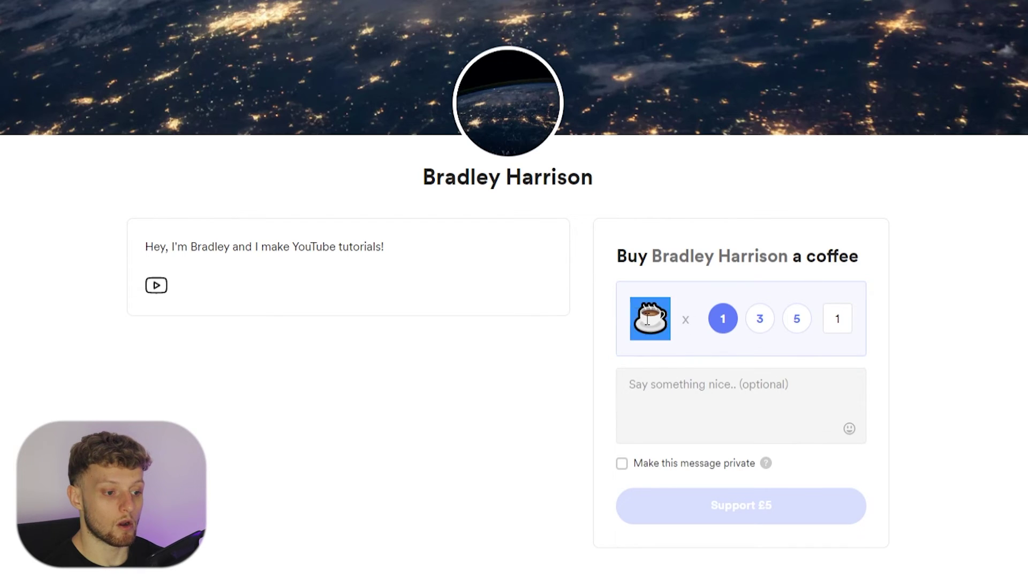
left_click(753, 321)
left_click(795, 321)
left_click(723, 319)
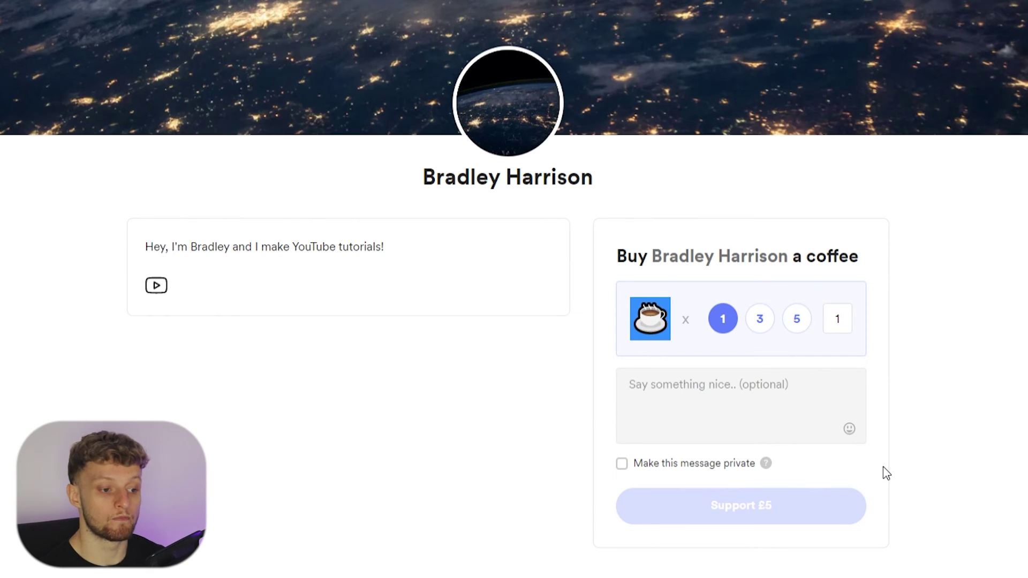
- Select the page's full web address in the browser address bar
mouse_move(741, 502)
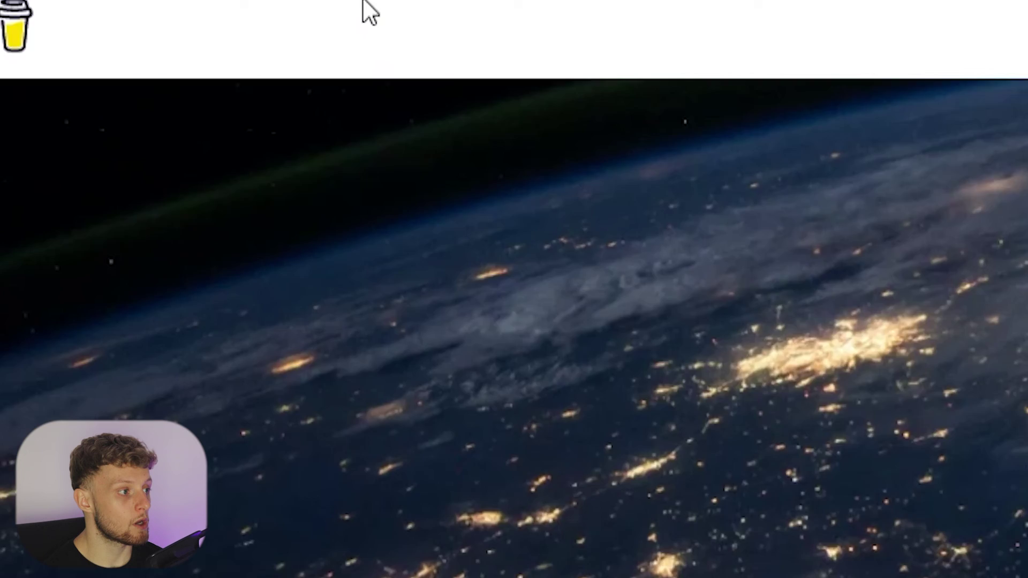
left_click(588, 34)
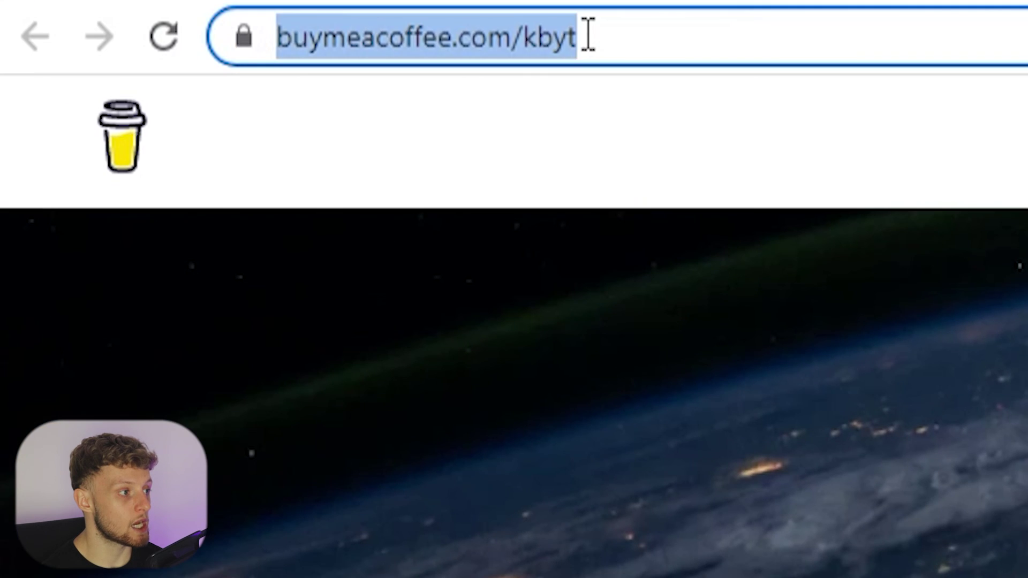
left_click_drag(588, 34, 248, 48)
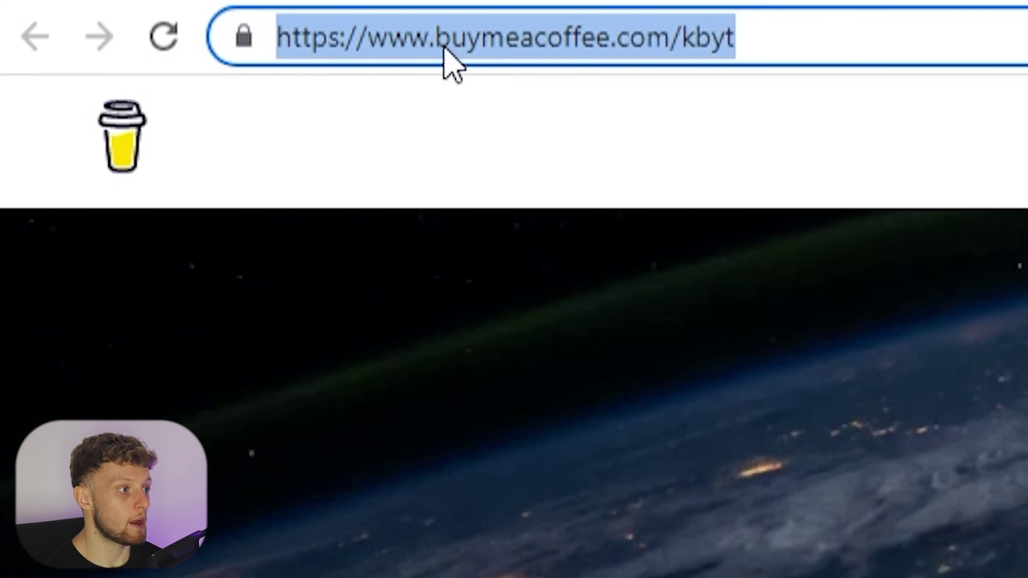